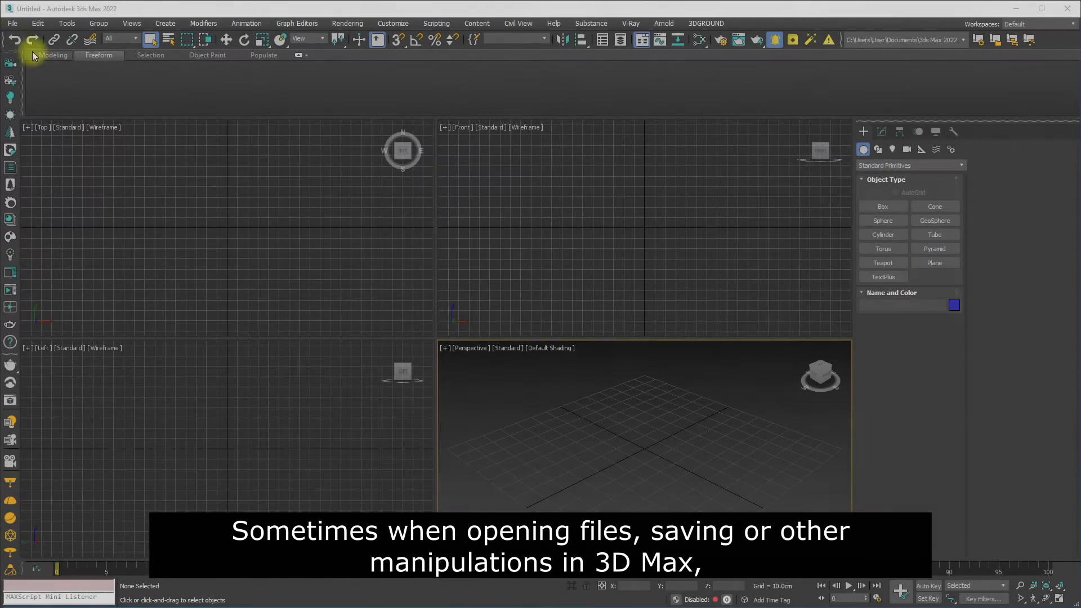
- Load tmp.max from the File menu's Open dialog, which crashes 3ds Max
{"action": "left_click", "coordinate": [15, 25]}
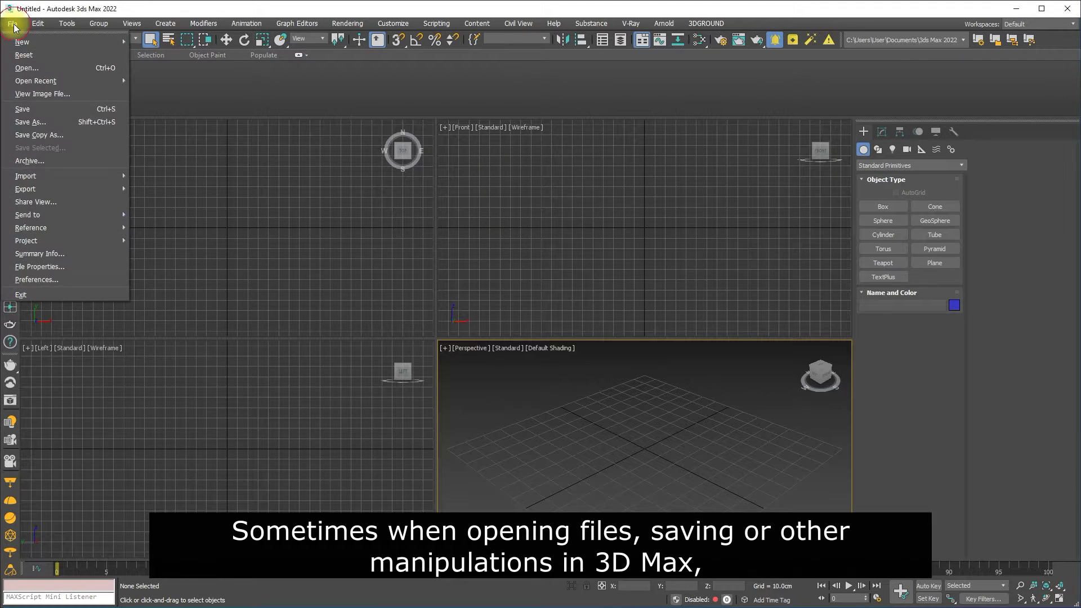
{"action": "left_click", "coordinate": [26, 67]}
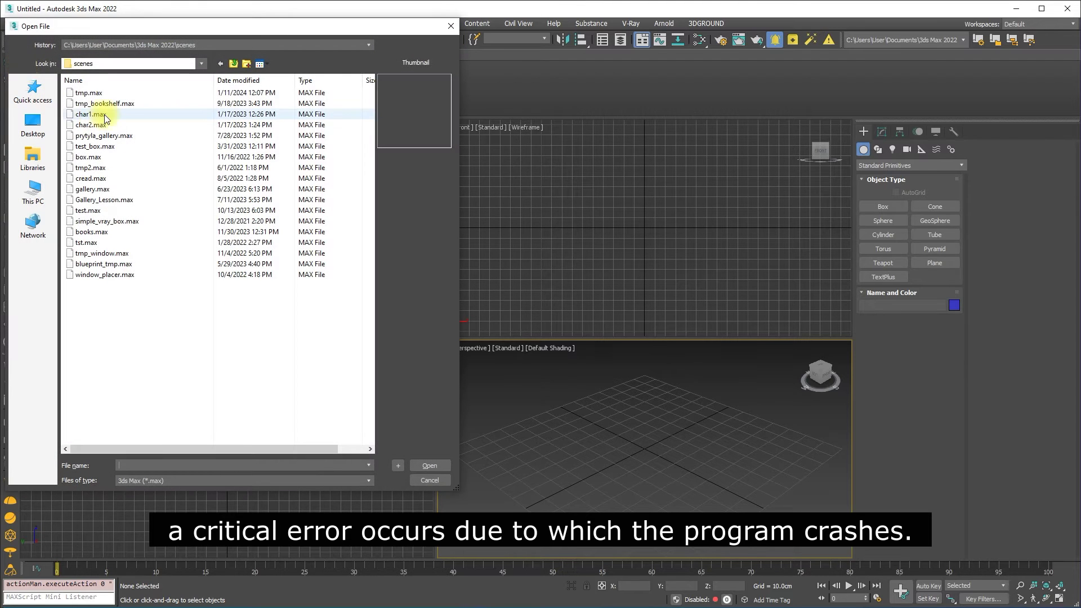
{"action": "left_click", "coordinate": [88, 94]}
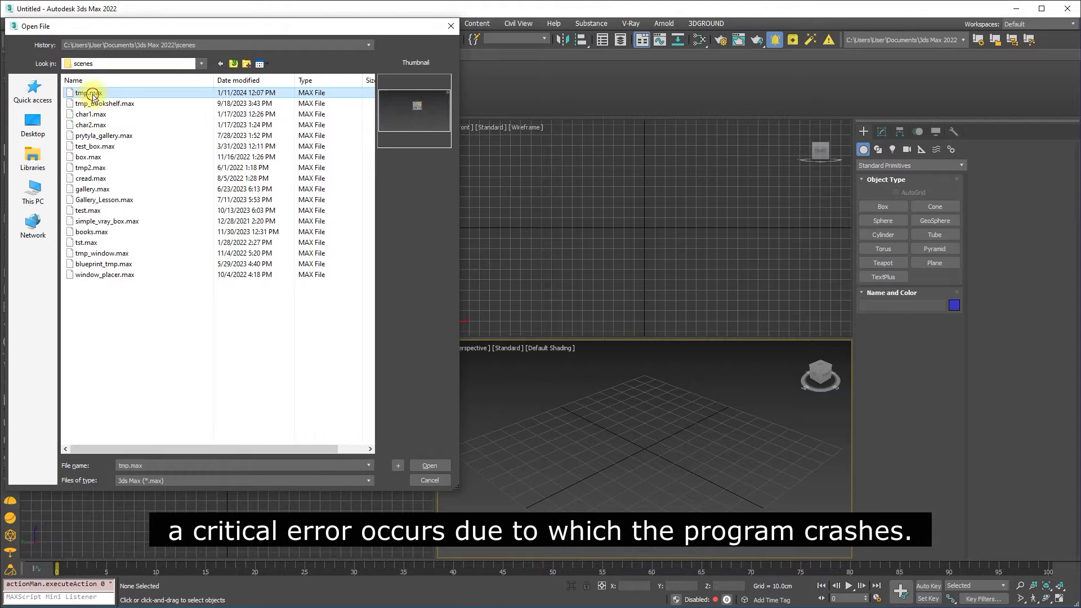
{"action": "left_click", "coordinate": [430, 467]}
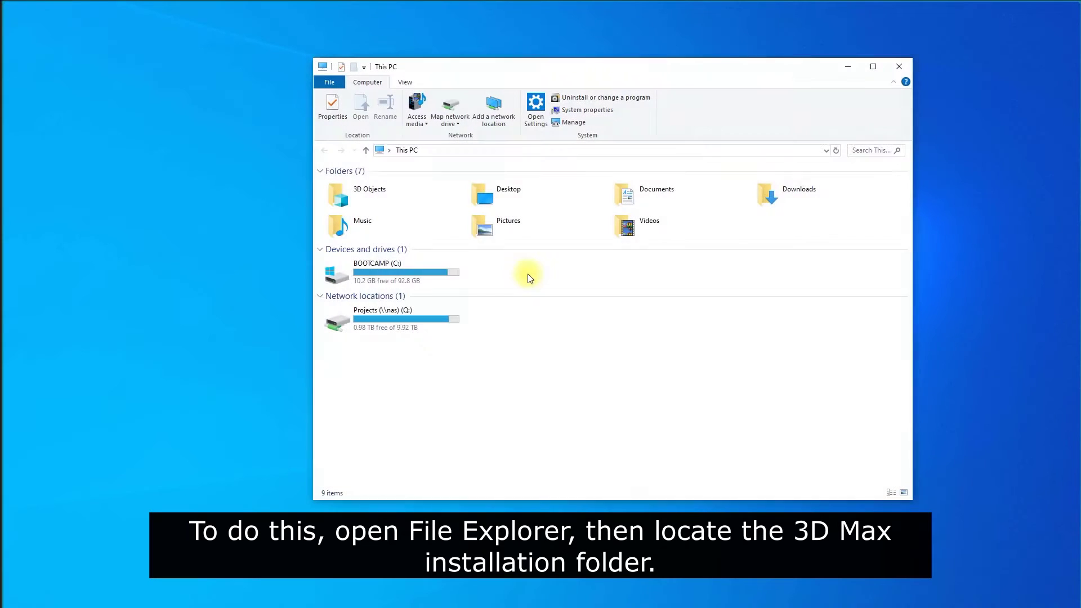
- Browse to C:\Program Files\Autodesk\3ds Max 2022 on the BOOTCAMP drive
{"action": "left_click", "coordinate": [392, 270]}
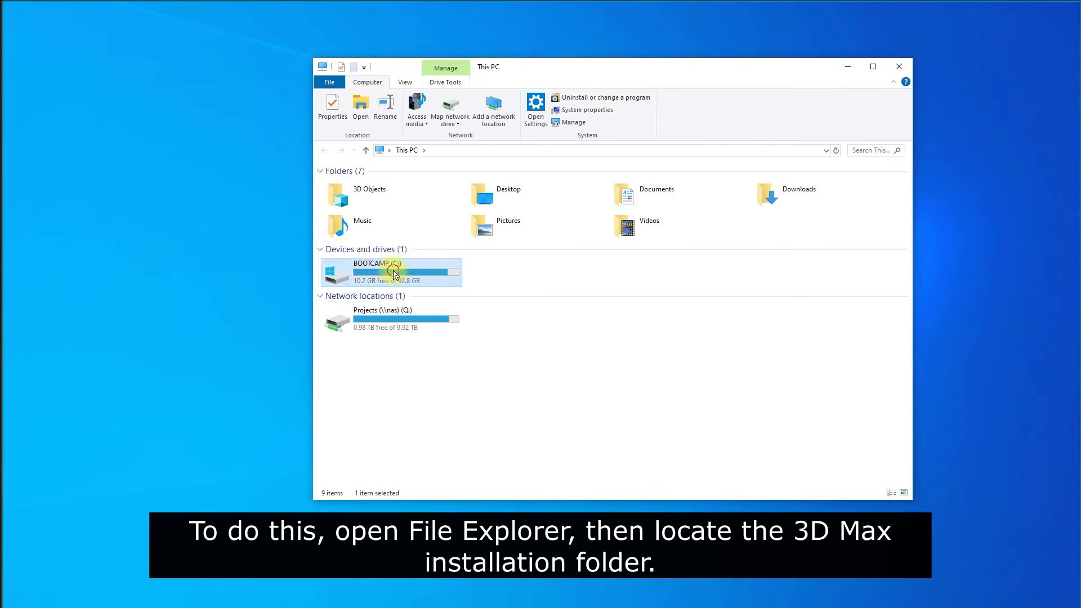
{"action": "double_click", "coordinate": [393, 271]}
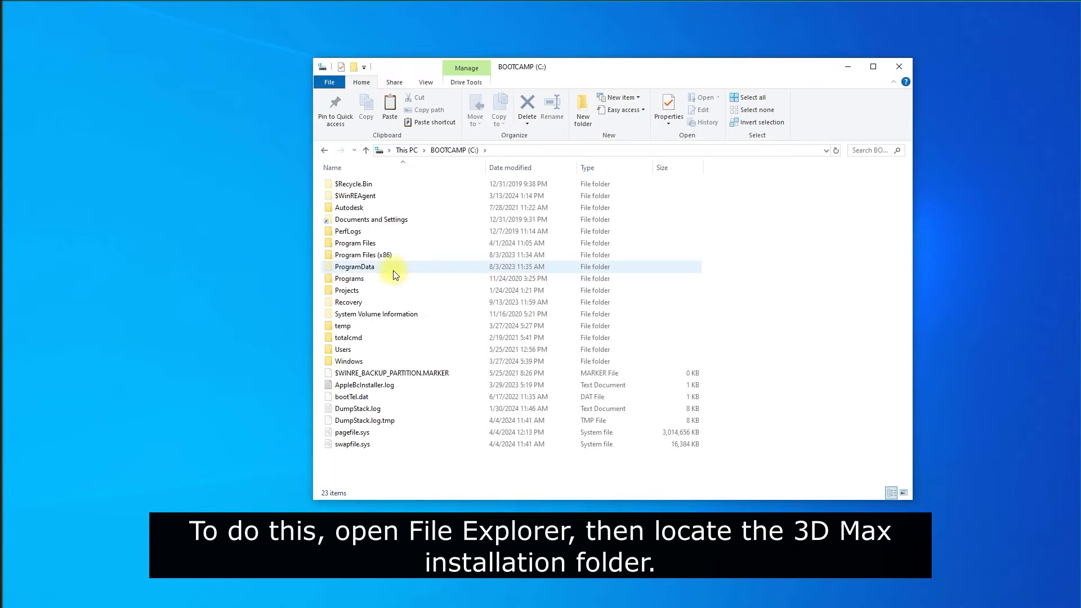
{"action": "double_click", "coordinate": [370, 243]}
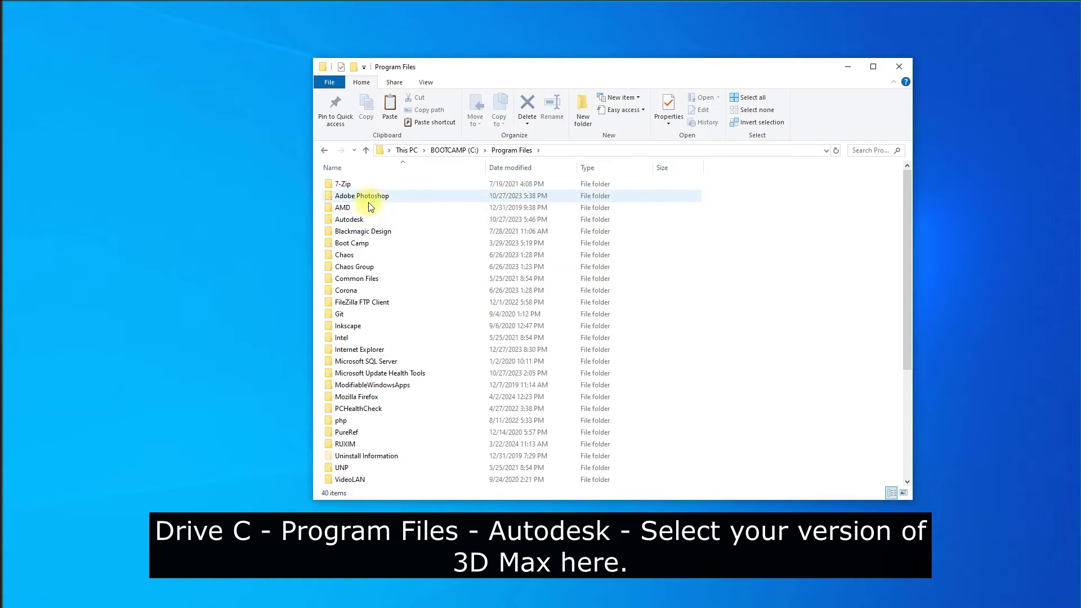
{"action": "double_click", "coordinate": [348, 220]}
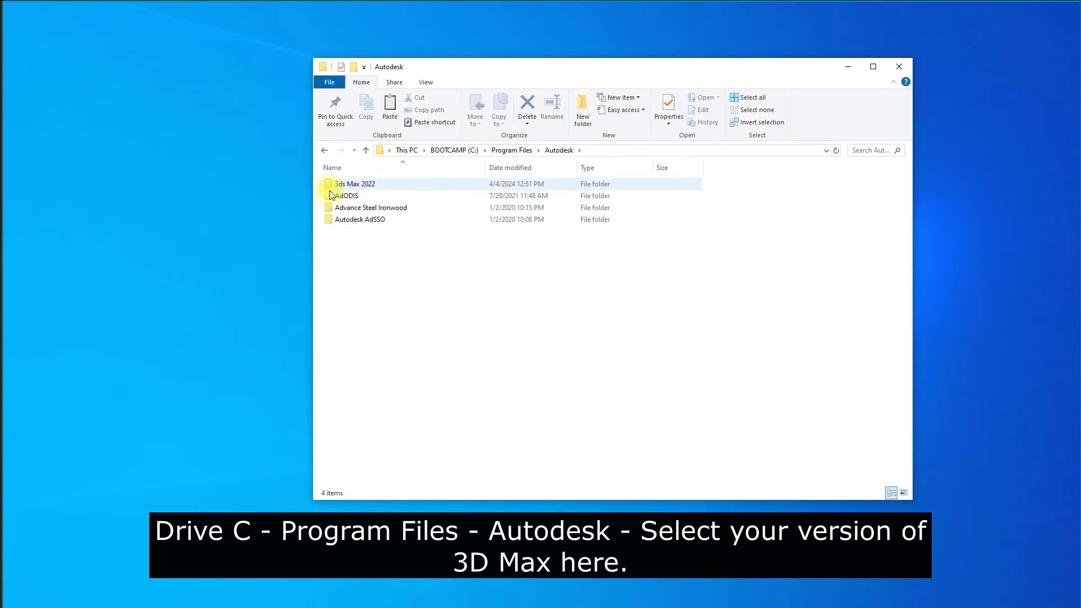
{"action": "mouse_move", "coordinate": [355, 184]}
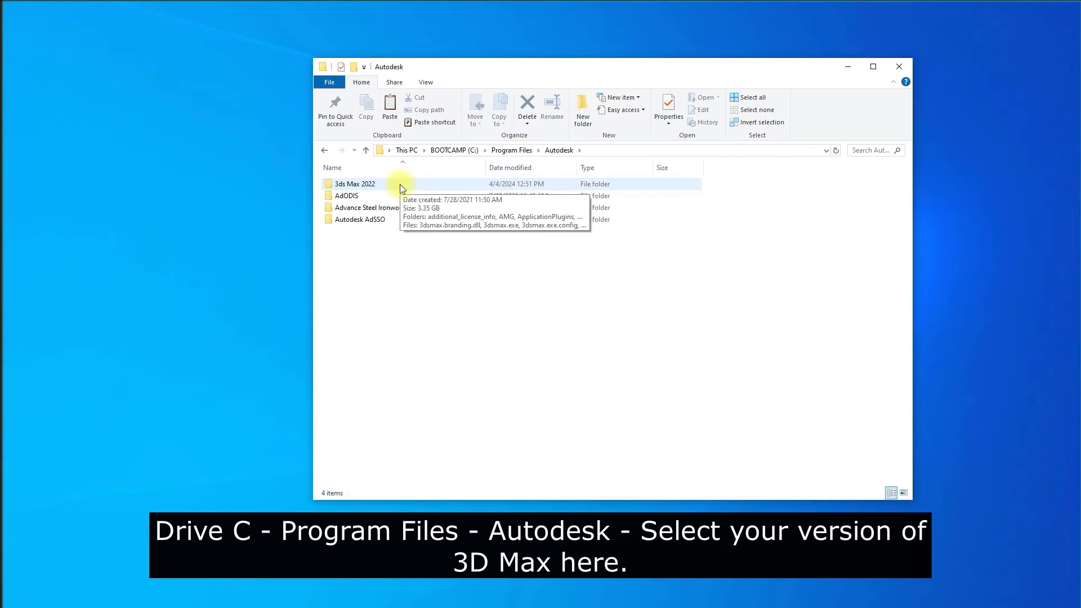
{"action": "double_click", "coordinate": [400, 185]}
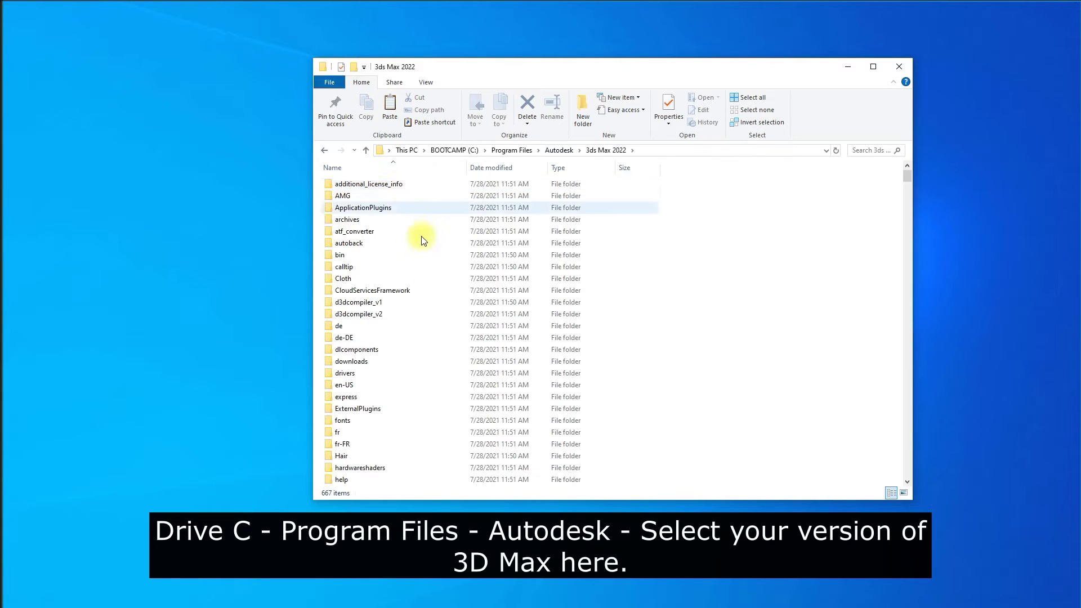
{"action": "scroll", "coordinate": [425, 301], "scroll_direction": "down", "scroll_amount": 10}
{"action": "scroll", "coordinate": [424, 301], "scroll_direction": "down", "scroll_amount": 10}
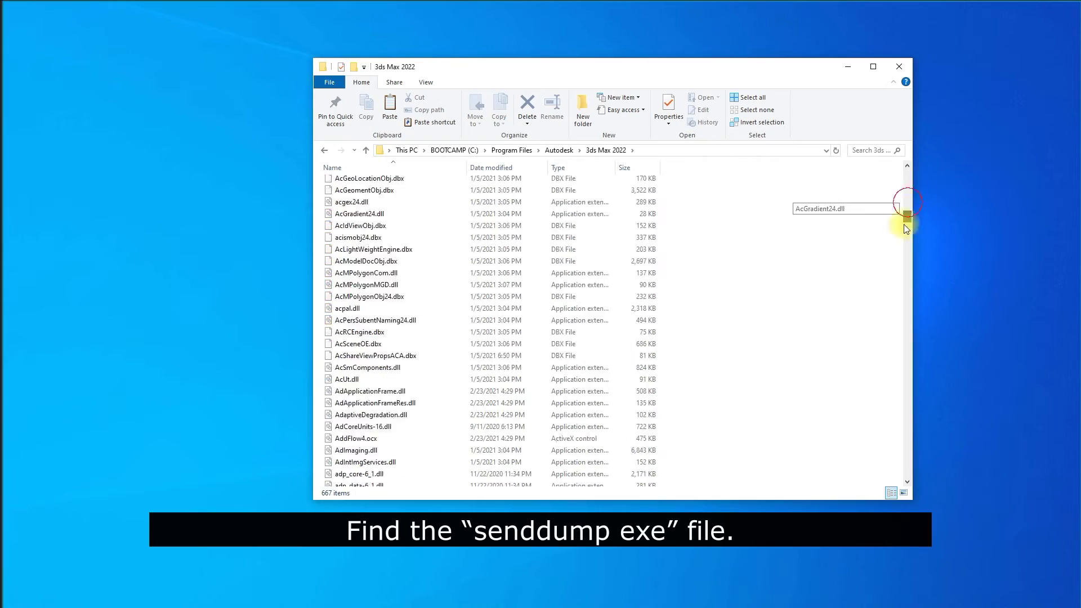
{"action": "mouse_move", "coordinate": [905, 224]}
{"action": "left_mouse_down"}
{"action": "mouse_move", "coordinate": [894, 351]}
{"action": "mouse_move", "coordinate": [905, 434]}
{"action": "left_mouse_up"}
{"action": "scroll", "coordinate": [522, 322], "scroll_direction": "up", "scroll_amount": 2}
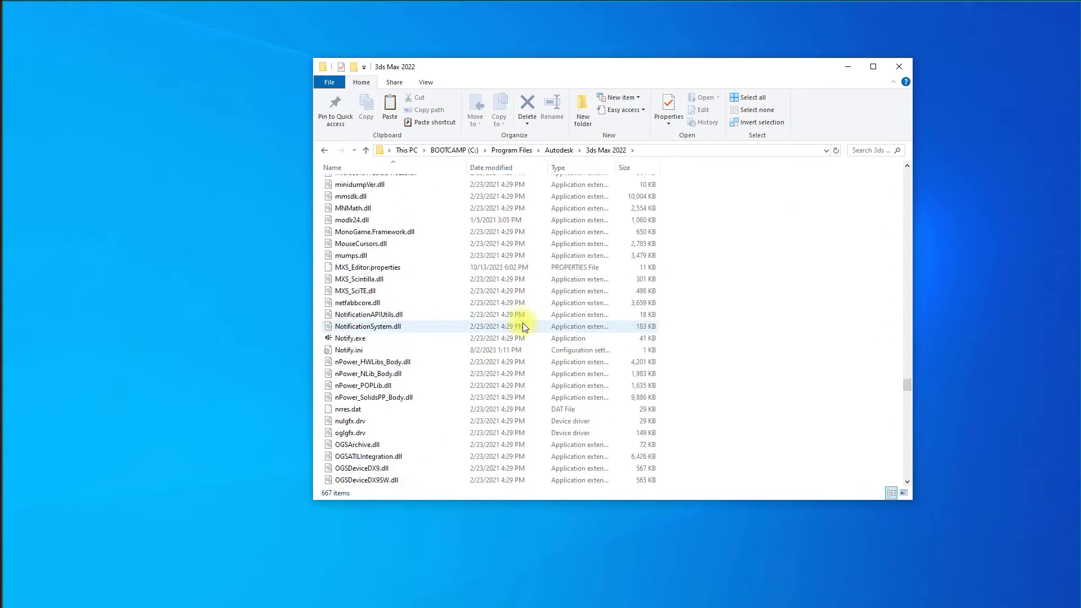
{"action": "scroll", "coordinate": [401, 371], "scroll_direction": "down", "scroll_amount": 3}
{"action": "scroll", "coordinate": [402, 358], "scroll_direction": "up", "scroll_amount": 2}
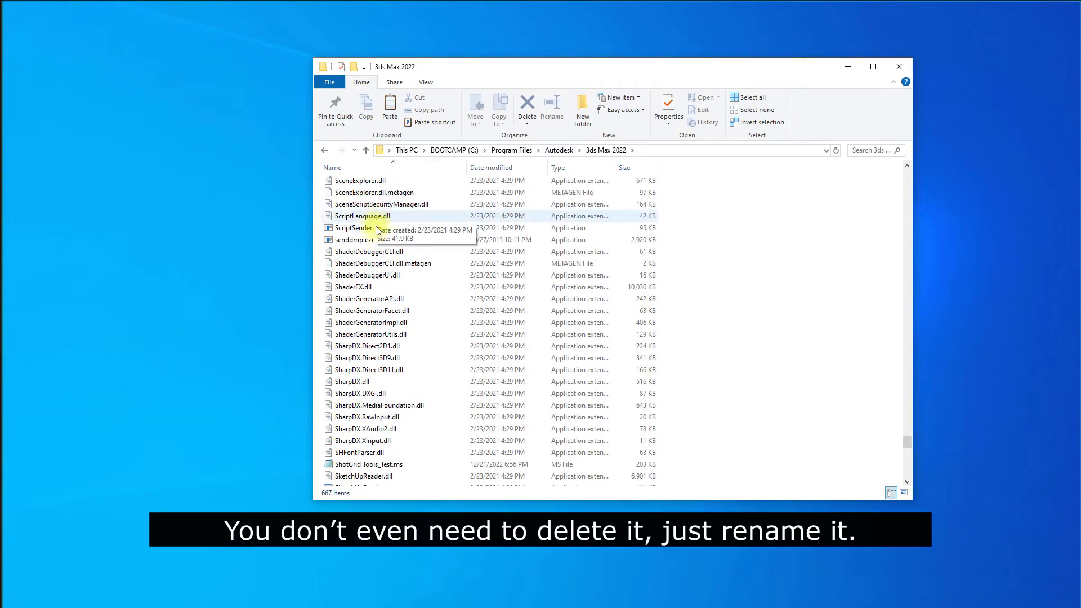
- Select senddmp.exe in the 3ds Max 2022 folder listing
{"action": "left_click", "coordinate": [353, 240]}
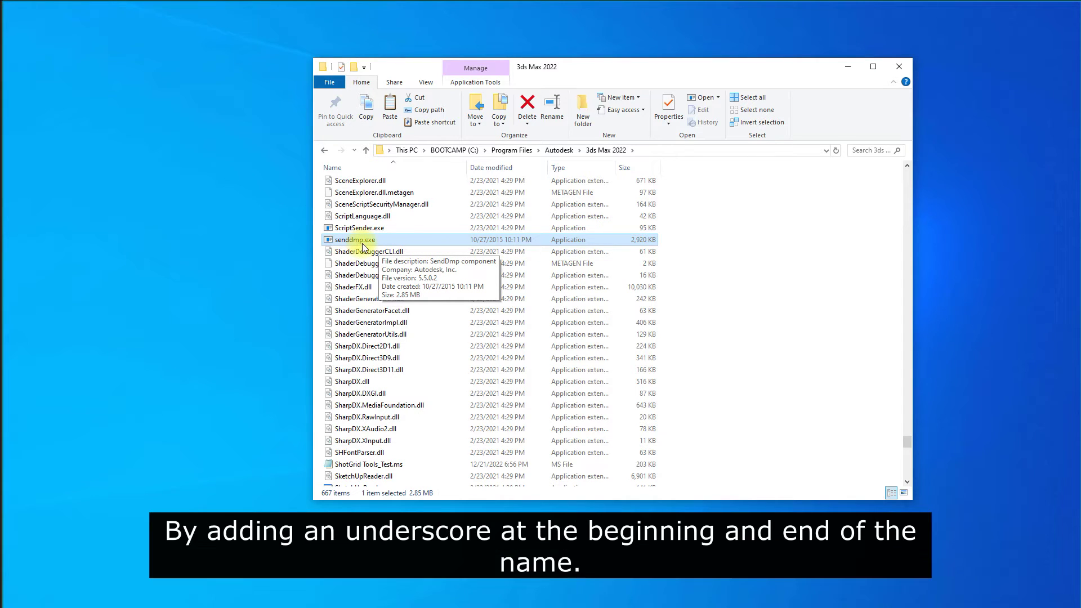
- Wrap senddmp.exe's name in underscores, accepting the extension warning and administrator prompt
{"action": "left_click", "coordinate": [553, 112]}
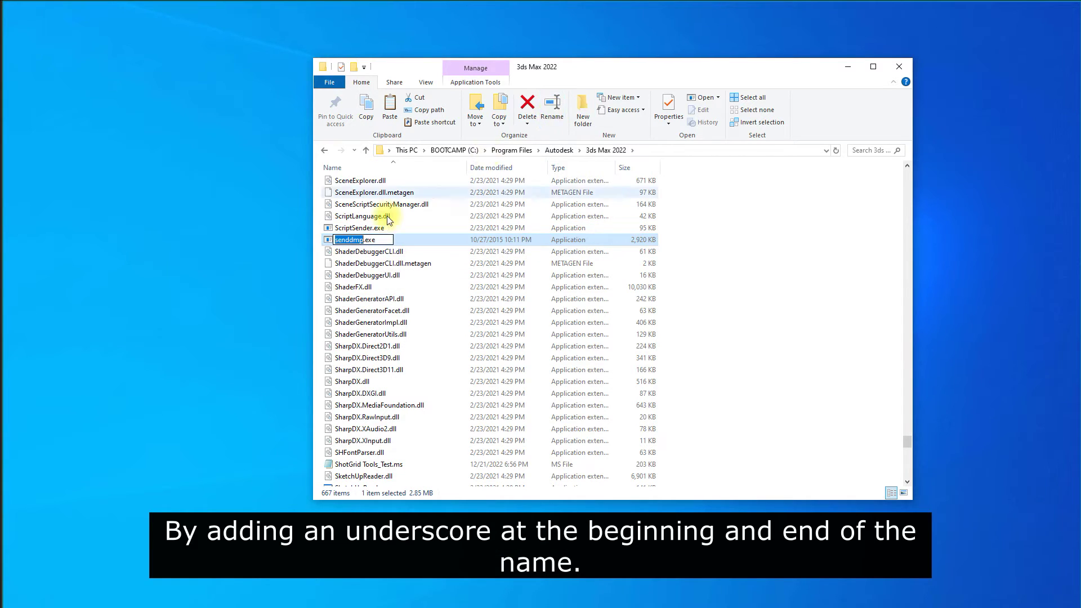
{"action": "key", "text": "Home"}
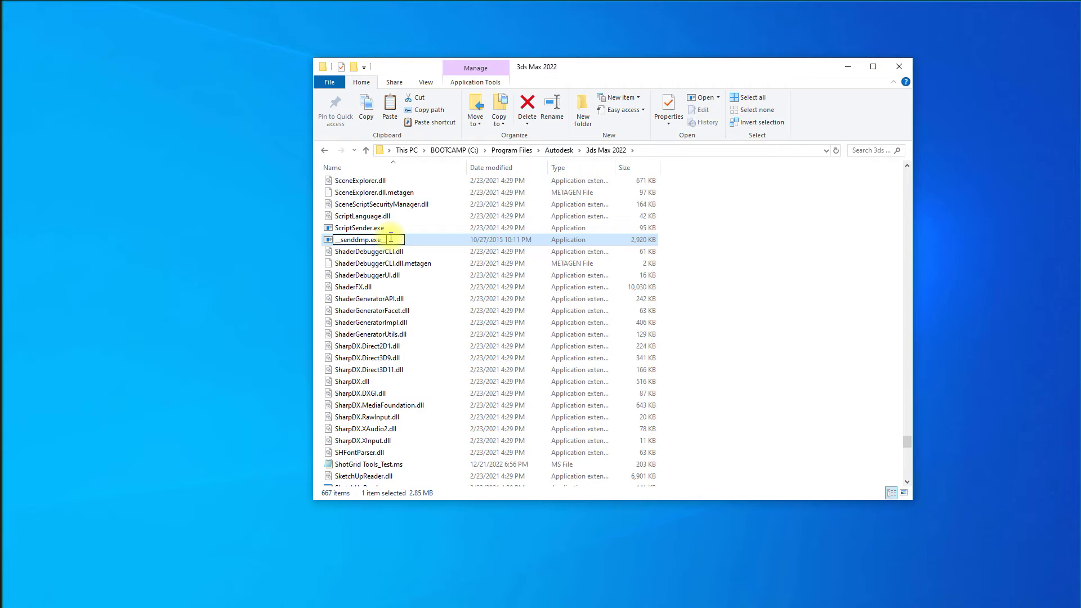
{"action": "key", "text": "Return"}
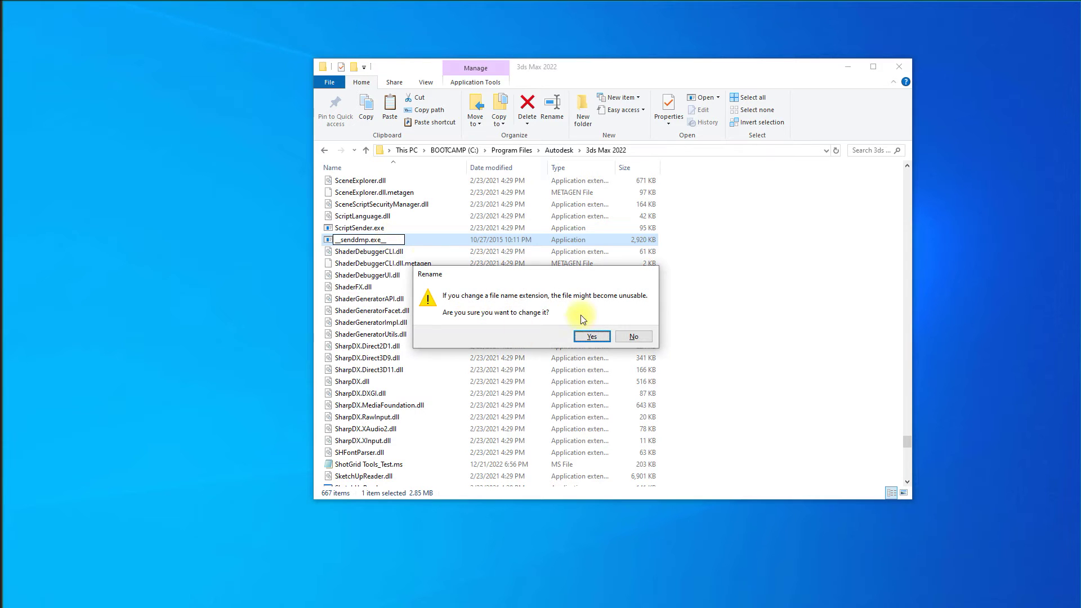
{"action": "left_click", "coordinate": [596, 336]}
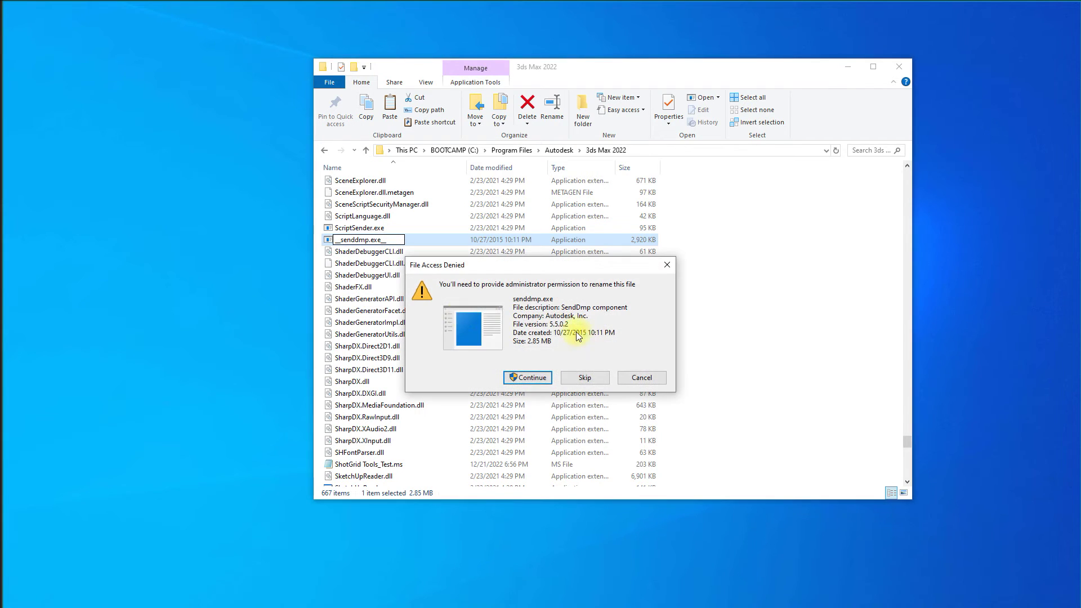
{"action": "left_click", "coordinate": [532, 379]}
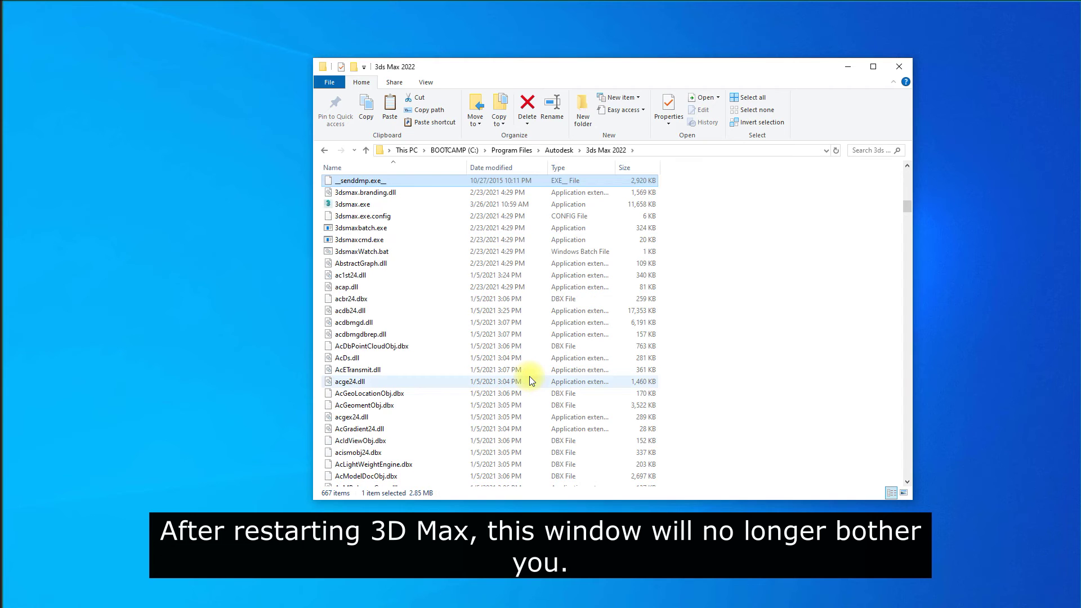
{"action": "scroll", "coordinate": [530, 376], "scroll_direction": "up", "scroll_amount": 1}
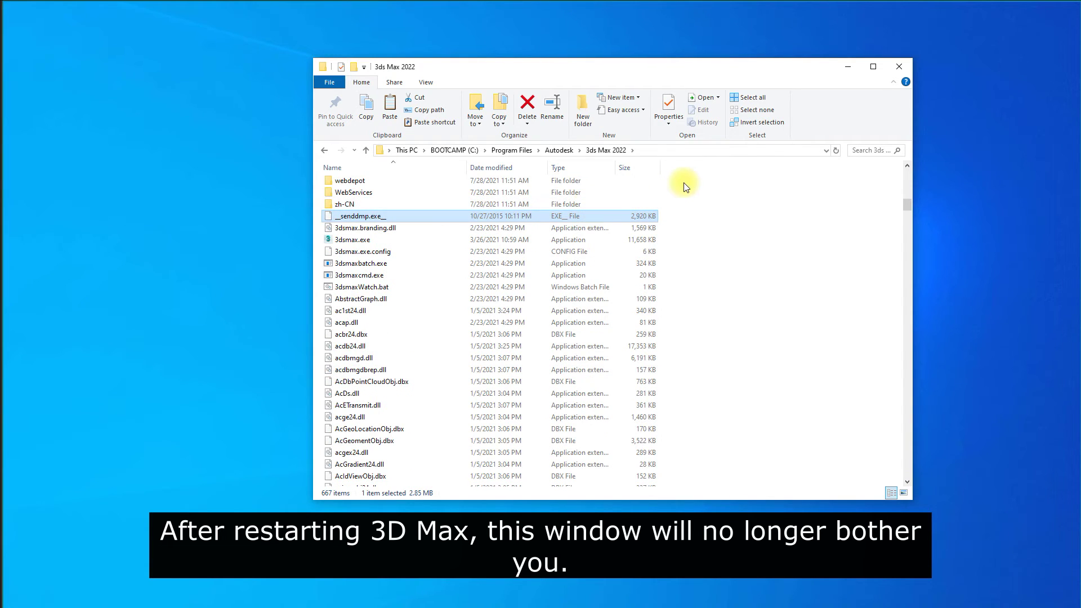
{"action": "left_click", "coordinate": [847, 67]}
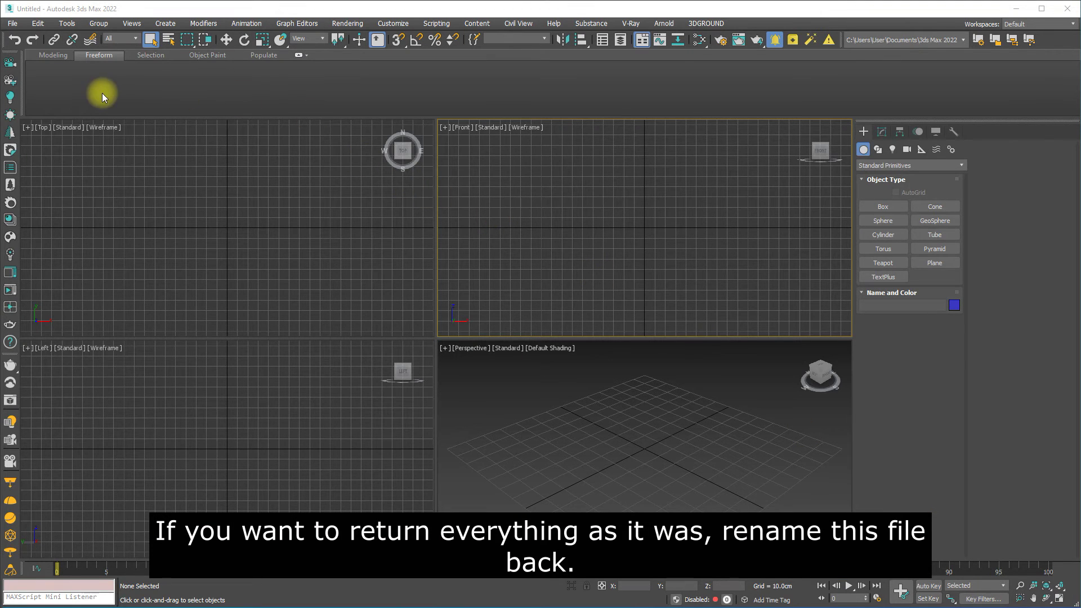
- Reopen tmp.max through File > Open, now loading without a crash report
{"action": "left_click", "coordinate": [12, 23]}
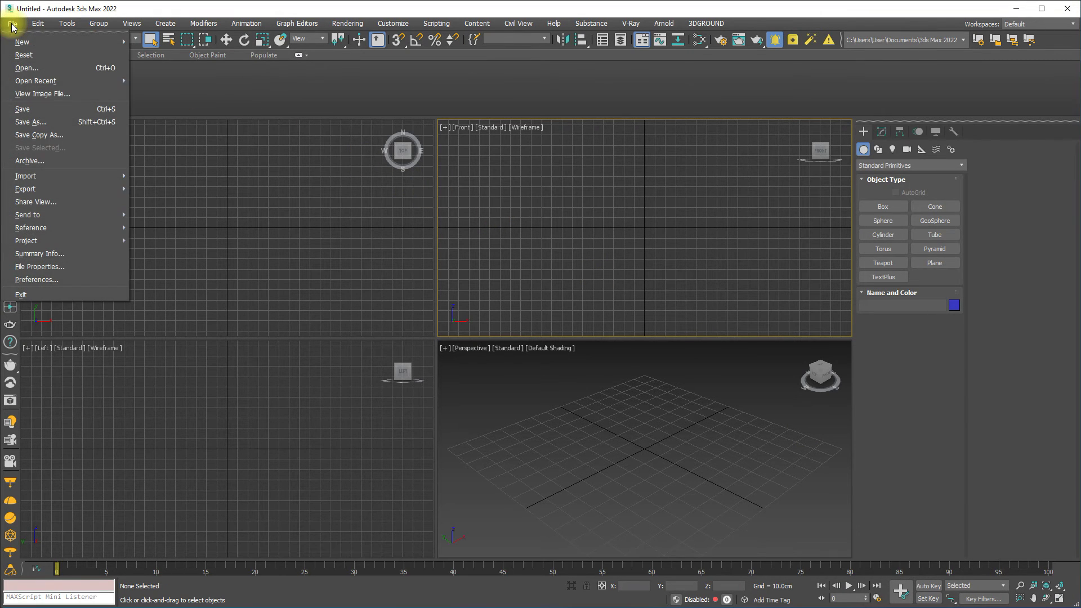
{"action": "left_click", "coordinate": [56, 71]}
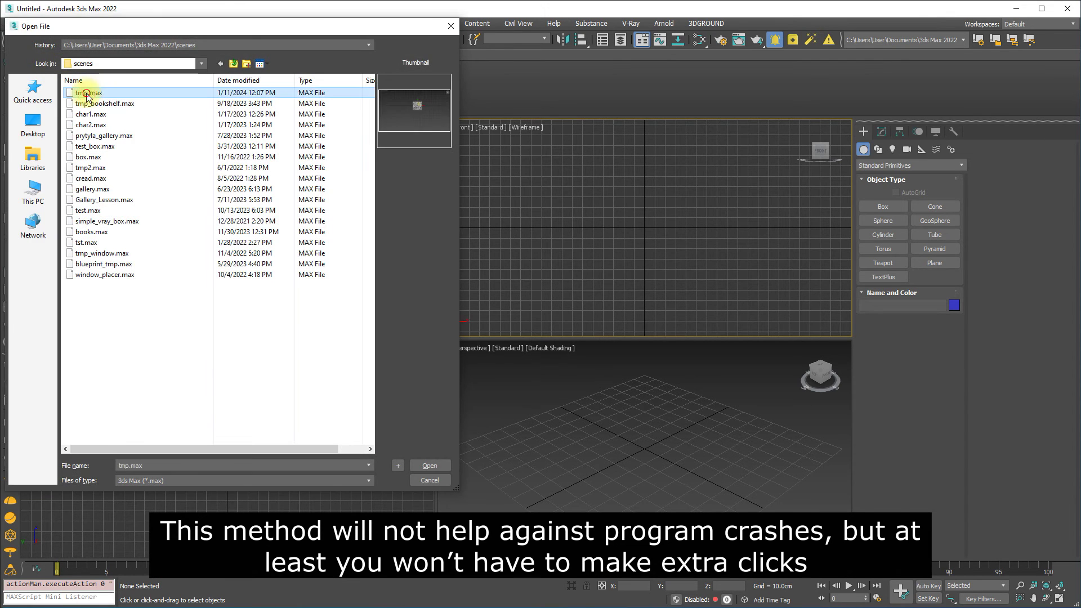
{"action": "double_click", "coordinate": [90, 105]}
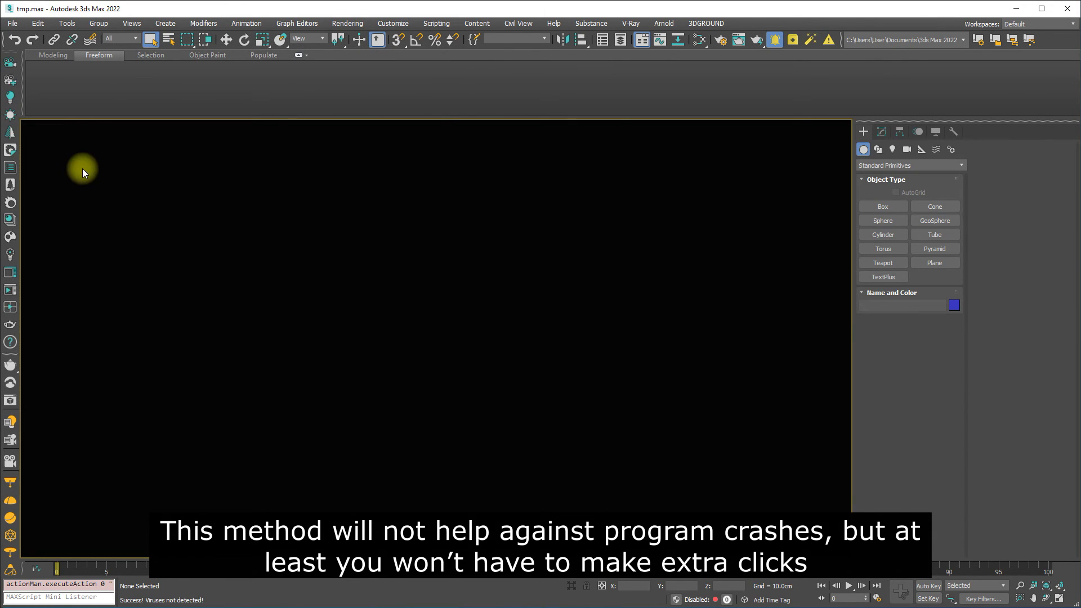